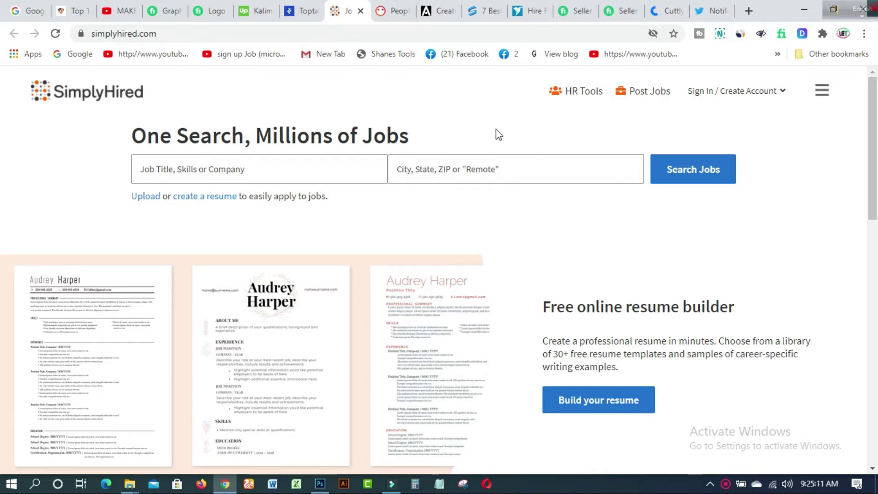
# Step: Bring up the MAKE MONEY ONLINE channel home page and close its account menu
pyautogui.click(118, 11)
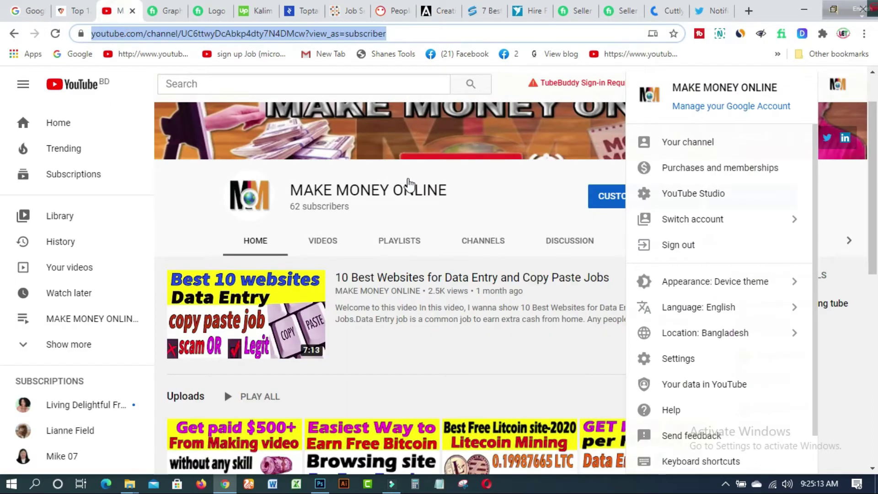
pyautogui.click(481, 195)
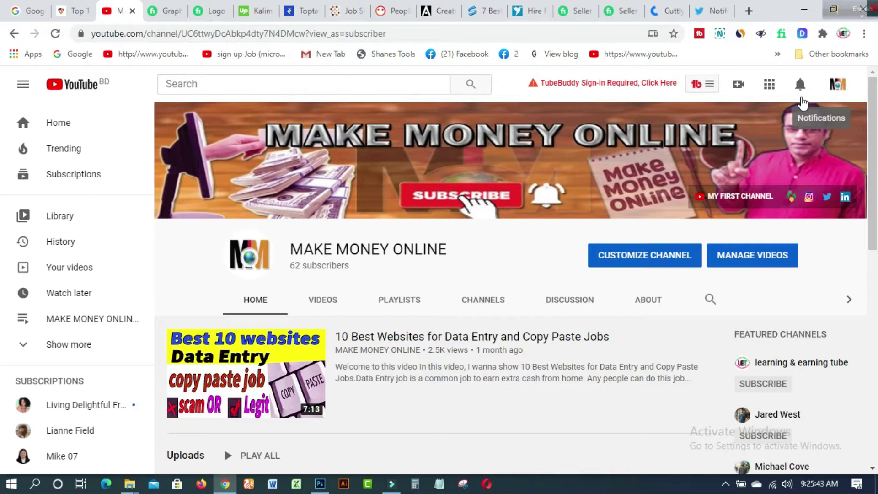
pyautogui.hotkey('ctrl', 'Tab')
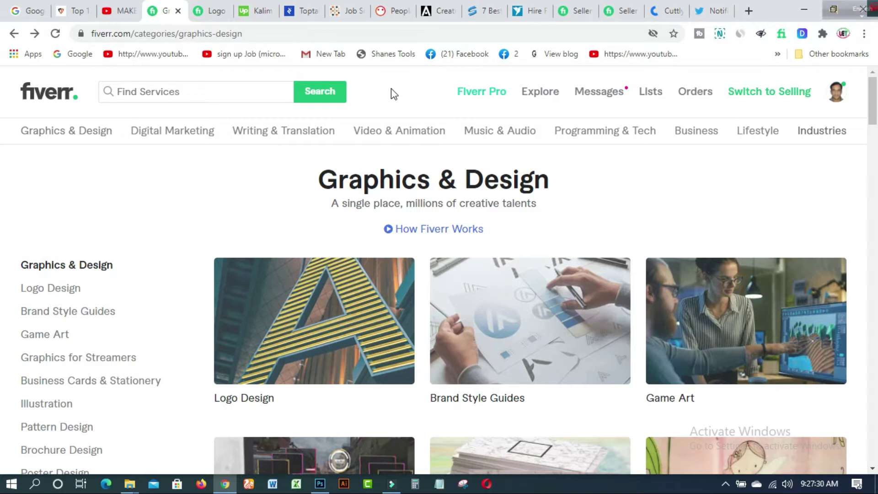
# Step: Switch to the Upwork graphic designer profile showing the not-accepted notice
pyautogui.click(262, 11)
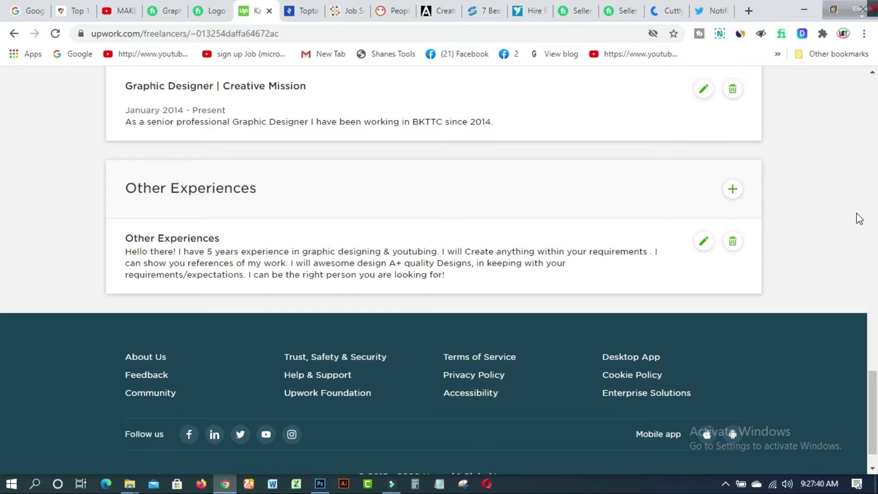
pyautogui.moveTo(872, 394)
pyautogui.mouseDown()
pyautogui.moveTo(873, 294)
pyautogui.moveTo(862, 241)
pyautogui.mouseUp()
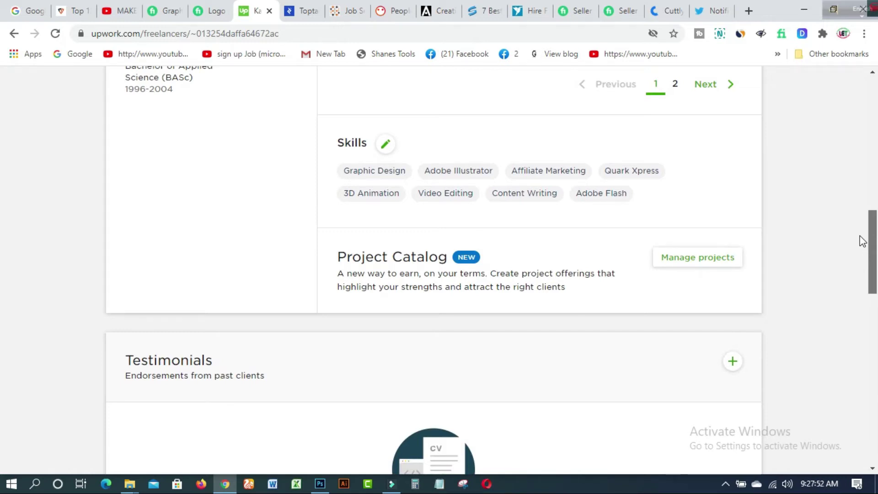
pyautogui.moveTo(863, 241); pyautogui.dragTo(847, 99)
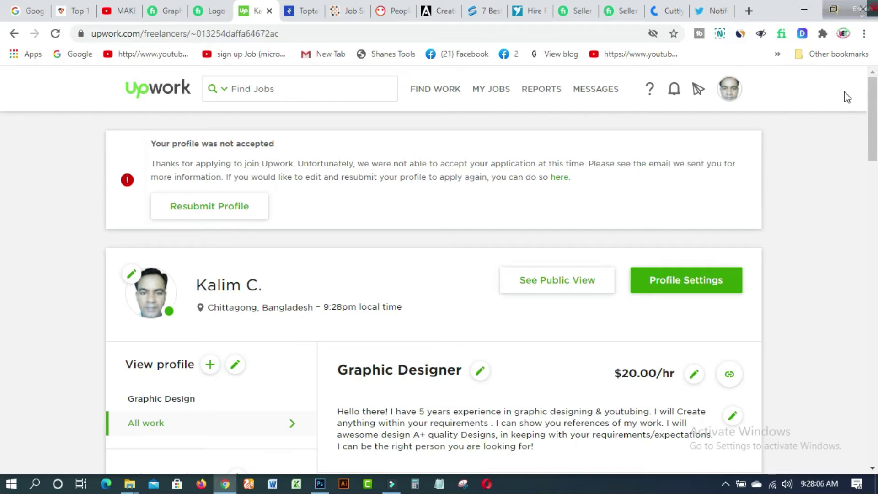
# Step: Tour the Toptal site, then move on to the SimplyHired job-search page
pyautogui.click(305, 12)
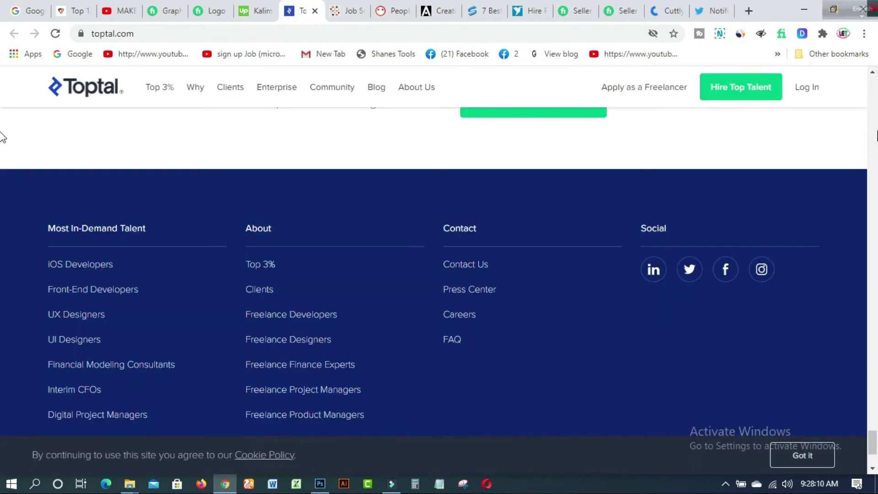
pyautogui.moveTo(874, 442); pyautogui.dragTo(1, 99)
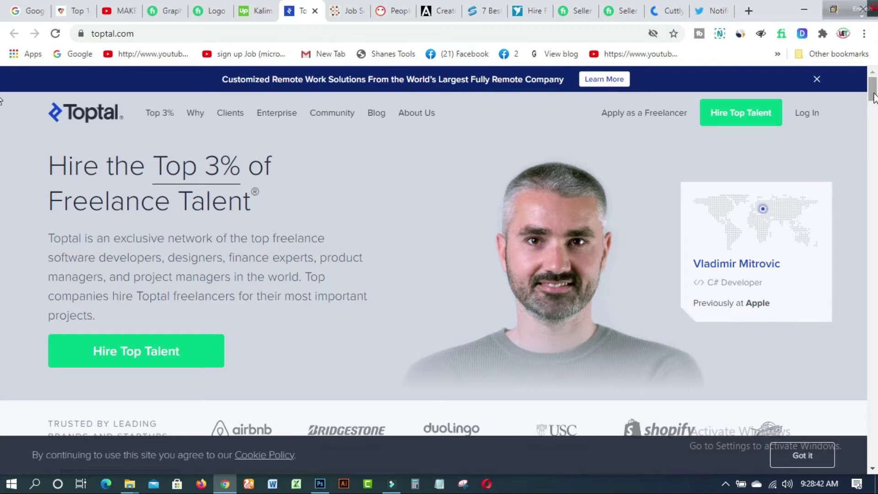
pyautogui.moveTo(873, 96); pyautogui.dragTo(874, 135)
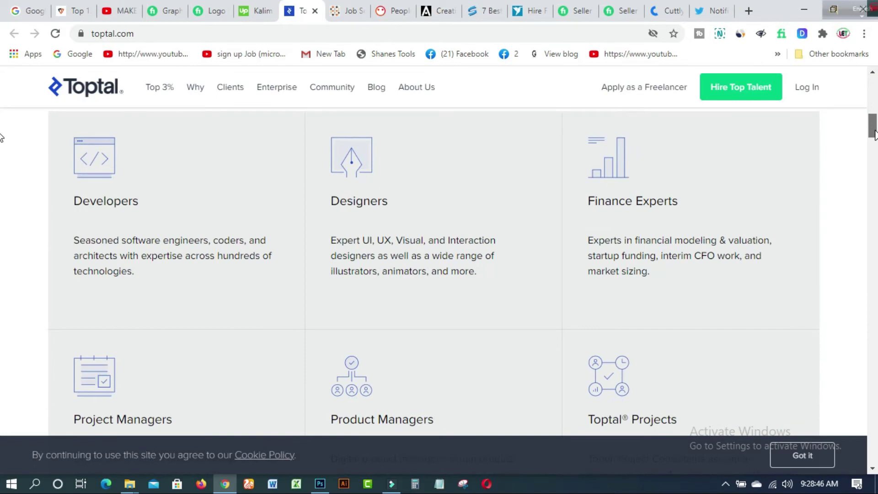
pyautogui.moveTo(874, 134)
pyautogui.mouseDown()
pyautogui.moveTo(873, 240)
pyautogui.moveTo(855, 284)
pyautogui.moveTo(841, 393)
pyautogui.mouseUp()
pyautogui.click(350, 11)
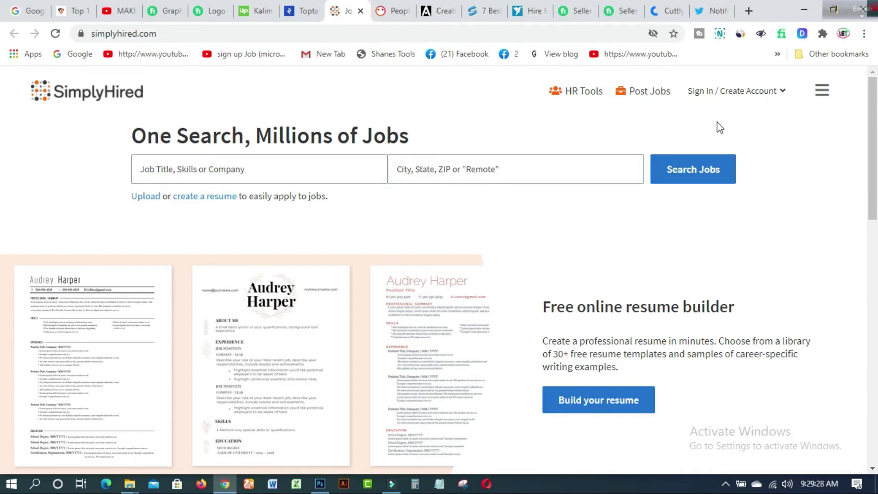
# Step: Switch to the PeoplePerHour site to browse its service listings
pyautogui.click(395, 12)
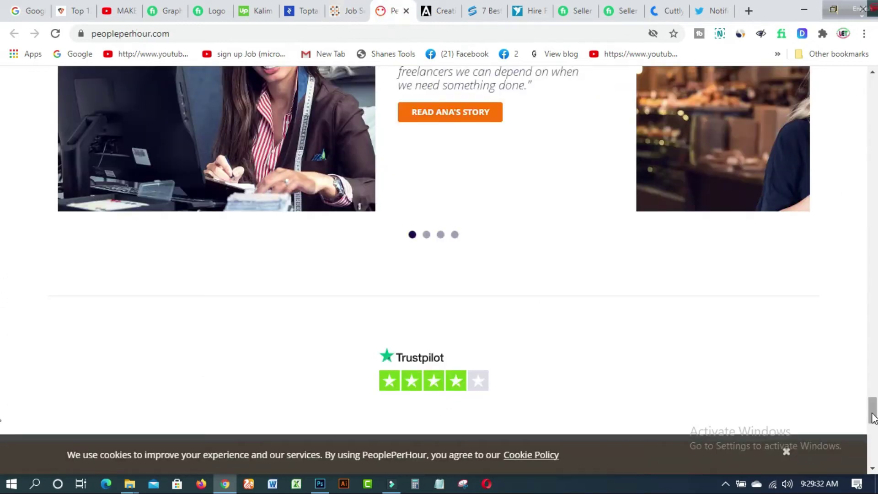
pyautogui.scroll(3, 3, 399)
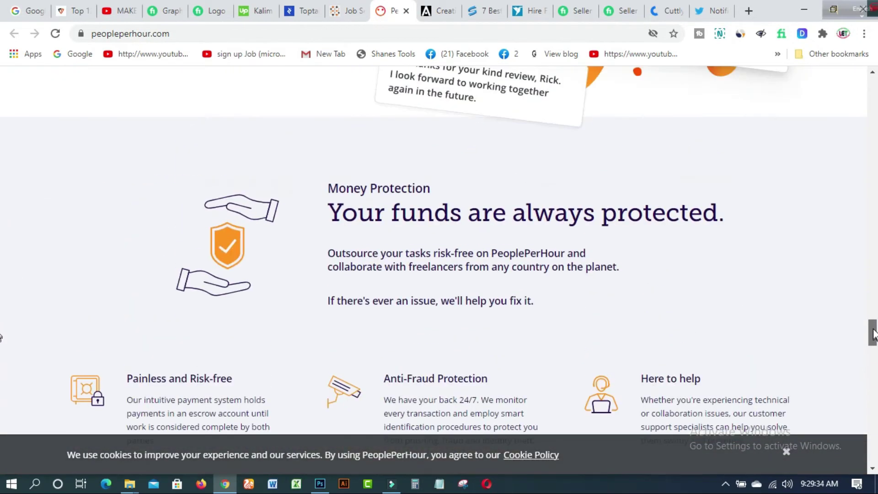
pyautogui.moveTo(873, 397); pyautogui.dragTo(870, 237)
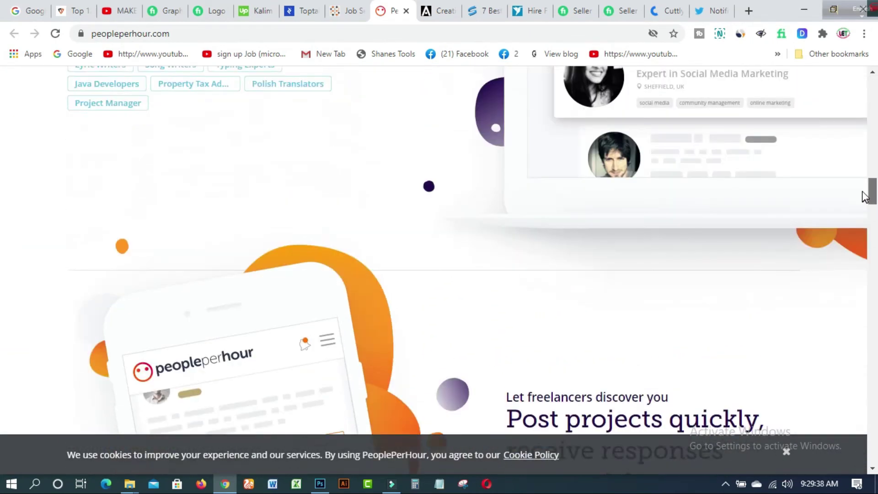
pyautogui.moveTo(870, 237)
pyautogui.mouseDown()
pyautogui.moveTo(857, 120)
pyautogui.moveTo(859, 131)
pyautogui.mouseUp()
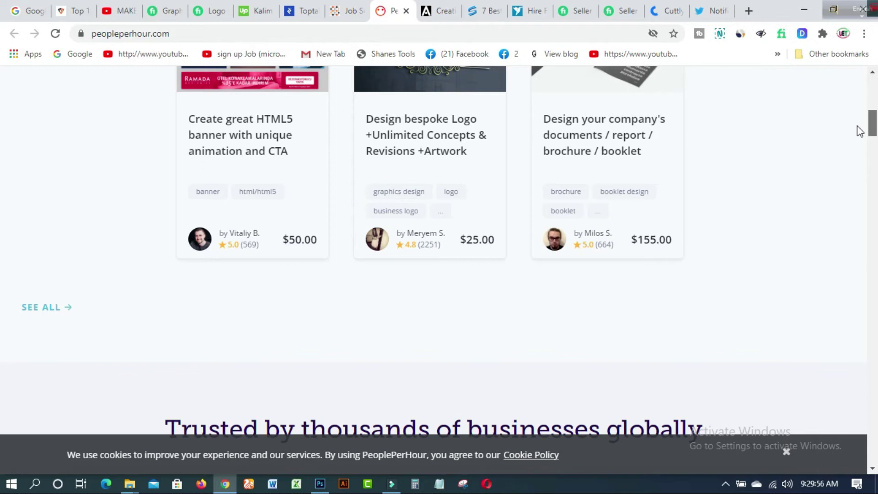
pyautogui.scroll(2, 860, 131)
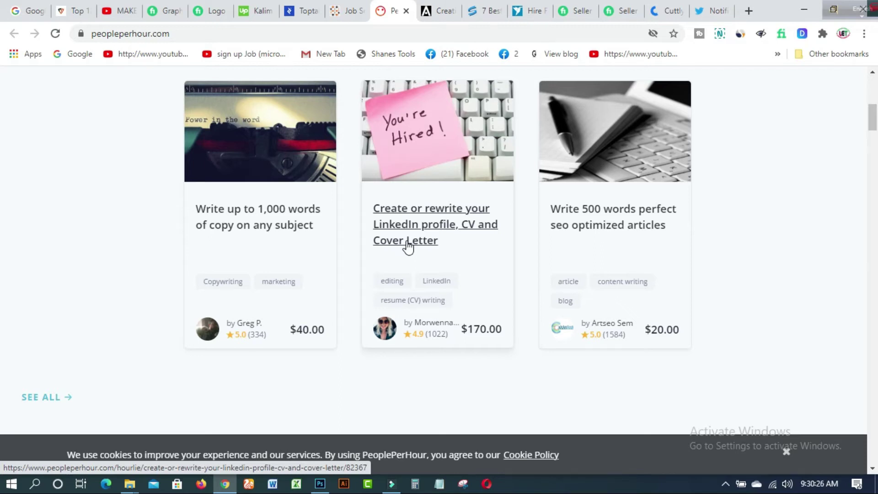
# Step: Look over the Aquent site, then return to the cybersuggest freelance websites article
pyautogui.click(445, 19)
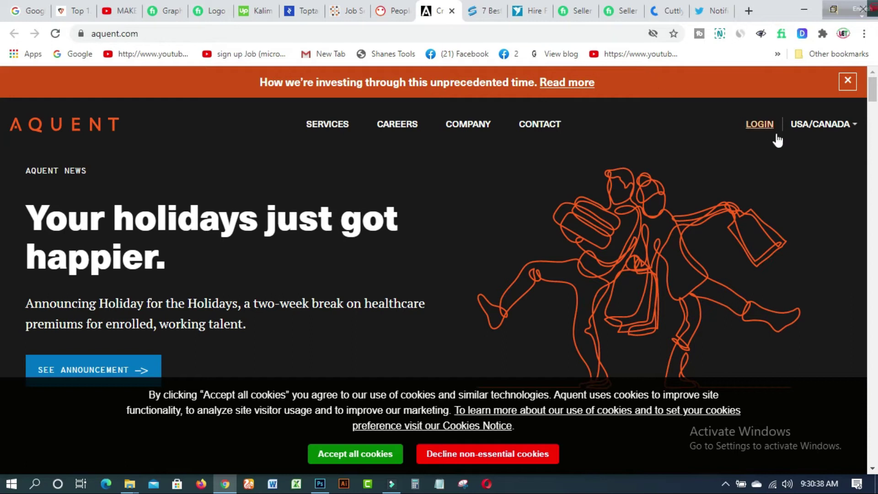
pyautogui.moveTo(876, 94); pyautogui.dragTo(873, 156)
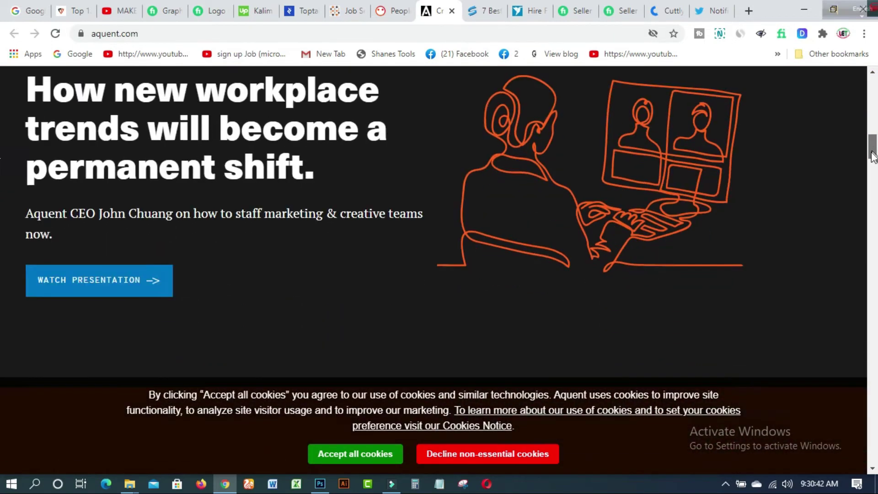
pyautogui.scroll(-2, 872, 157)
pyautogui.moveTo(872, 156); pyautogui.dragTo(845, 283)
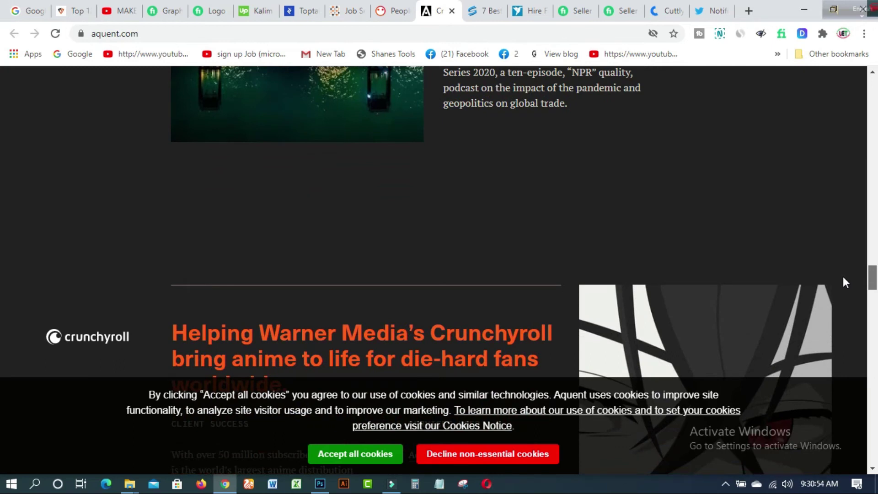
pyautogui.click(74, 12)
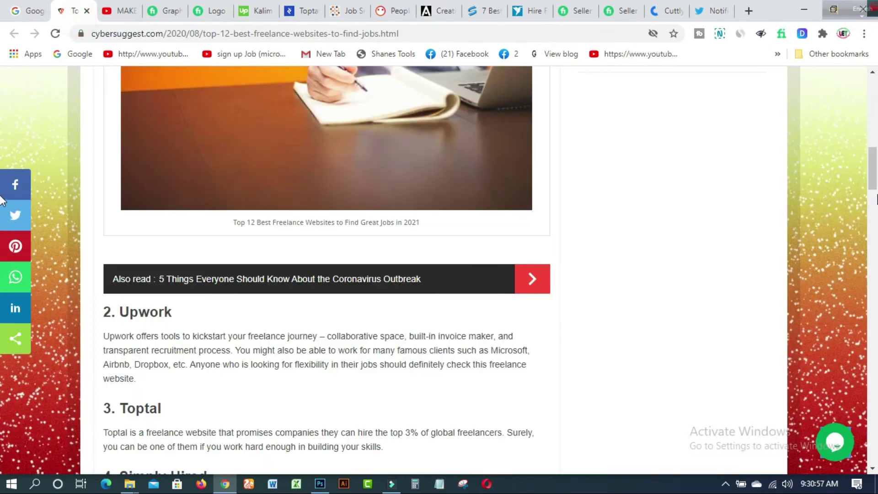
pyautogui.moveTo(873, 172); pyautogui.dragTo(866, 240)
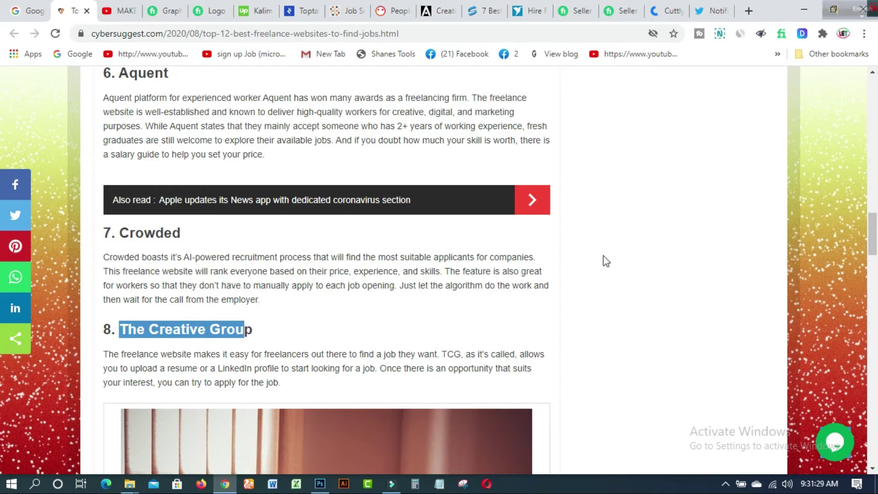
pyautogui.moveTo(872, 236); pyautogui.dragTo(876, 252)
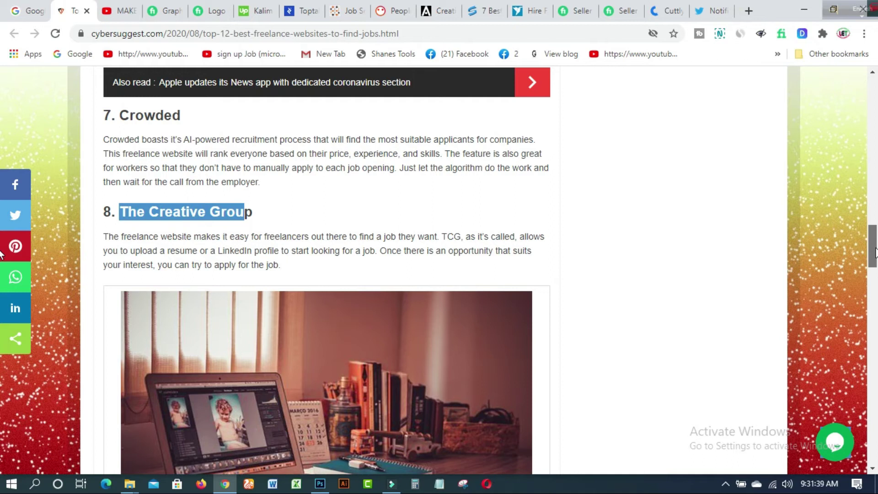
pyautogui.scroll(-1, 3, 253)
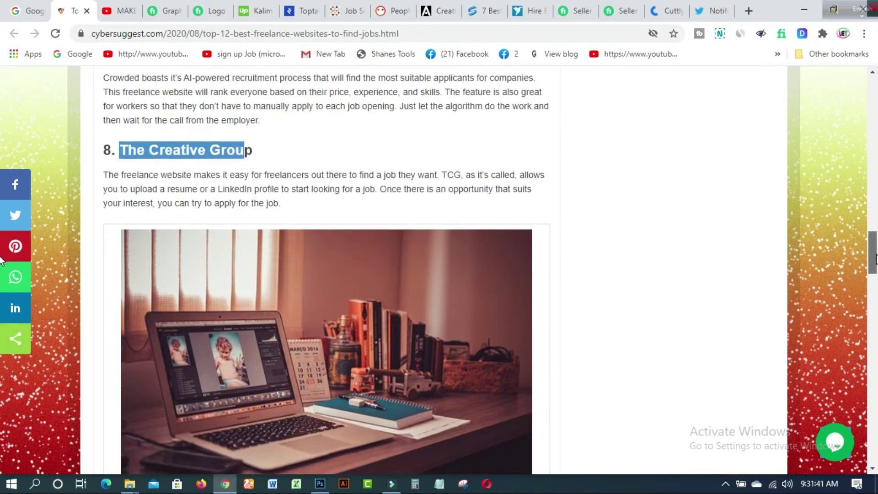
pyautogui.scroll(-1, 2, 260)
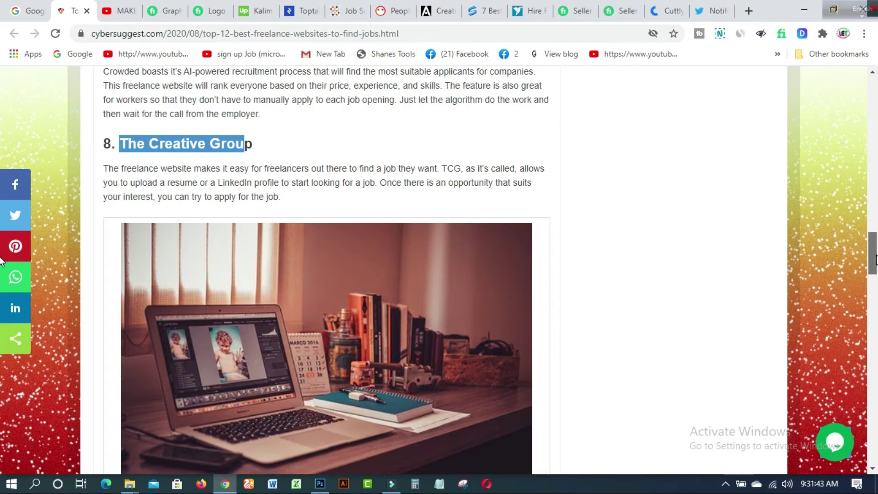
# Step: Clear the highlight from The Creative Group heading in the article
pyautogui.click(376, 147)
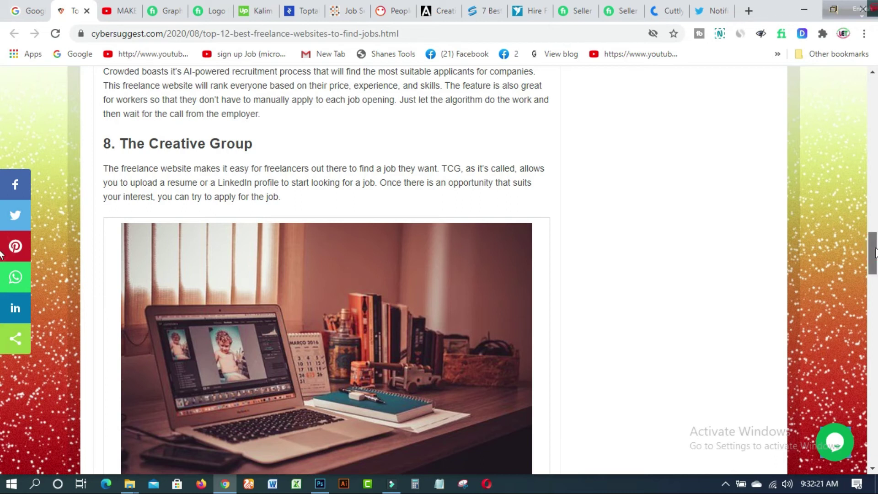
pyautogui.moveTo(874, 253); pyautogui.dragTo(874, 295)
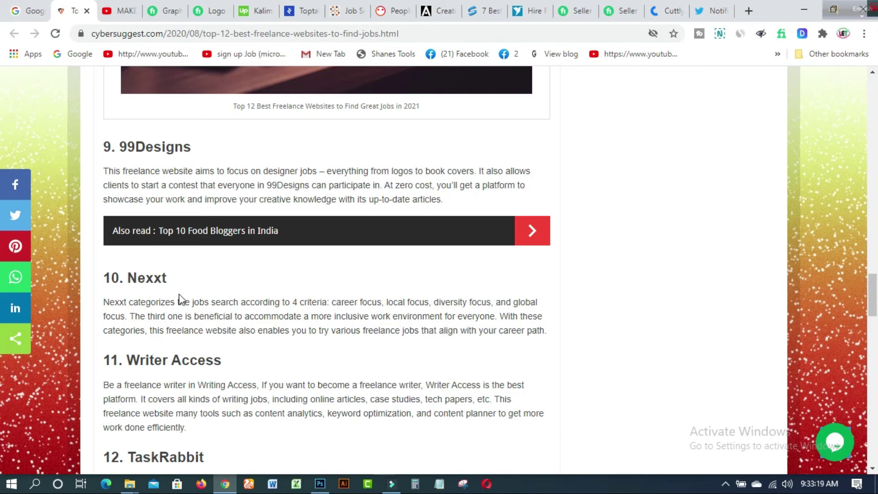
pyautogui.moveTo(873, 296); pyautogui.dragTo(873, 308)
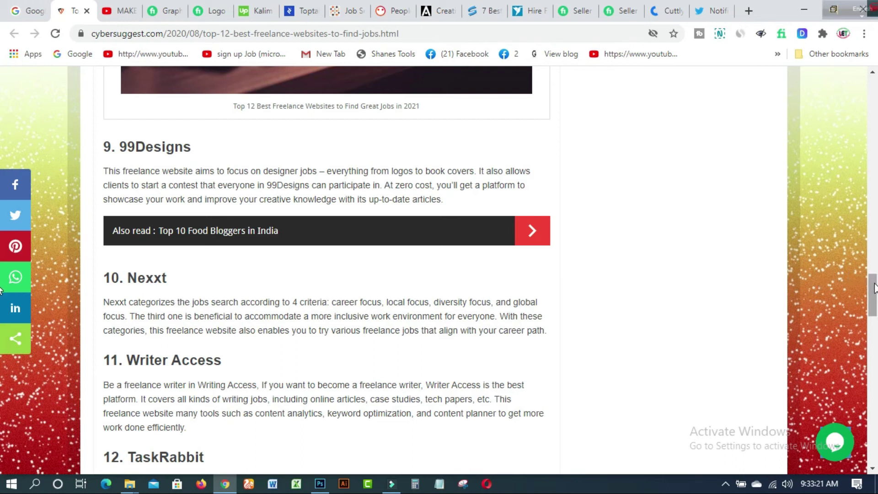
pyautogui.scroll(-2, 3, 304)
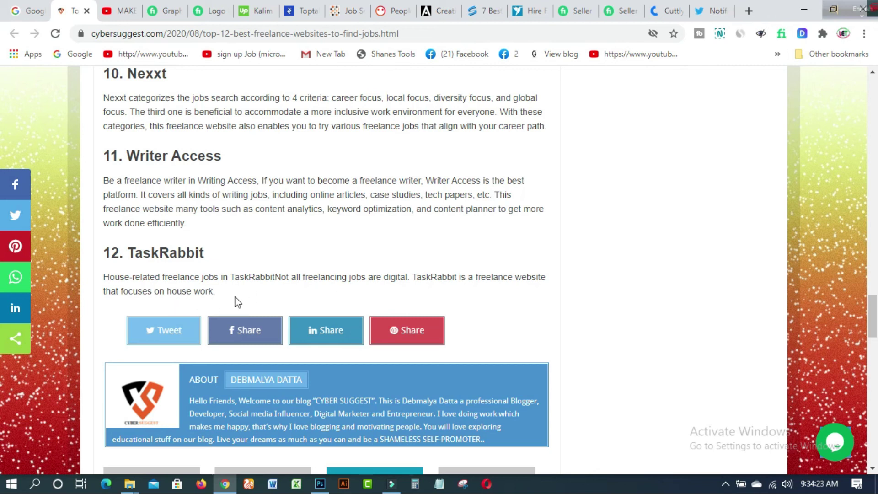
# Step: Highlight the TaskRabbit paragraph, then switch to the MAKE MONEY ONLINE YouTube channel
pyautogui.moveTo(237, 300)
pyautogui.mouseDown()
pyautogui.moveTo(146, 276)
pyautogui.moveTo(103, 279)
pyautogui.mouseUp()
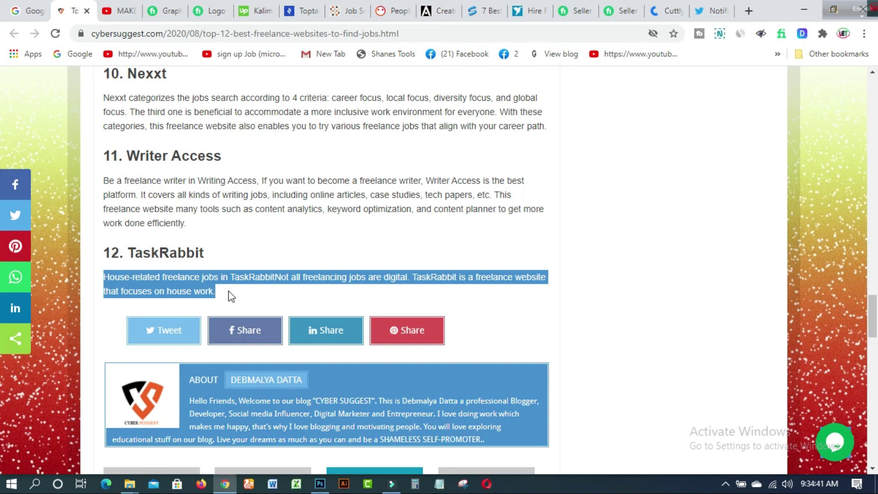
pyautogui.click(121, 18)
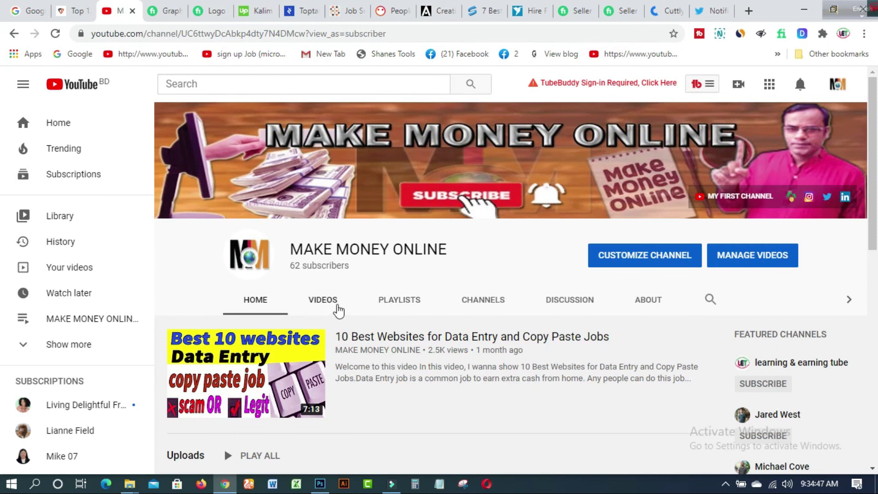
# Step: List the channel's uploaded videos, then check and dismiss the notifications
pyautogui.click(335, 306)
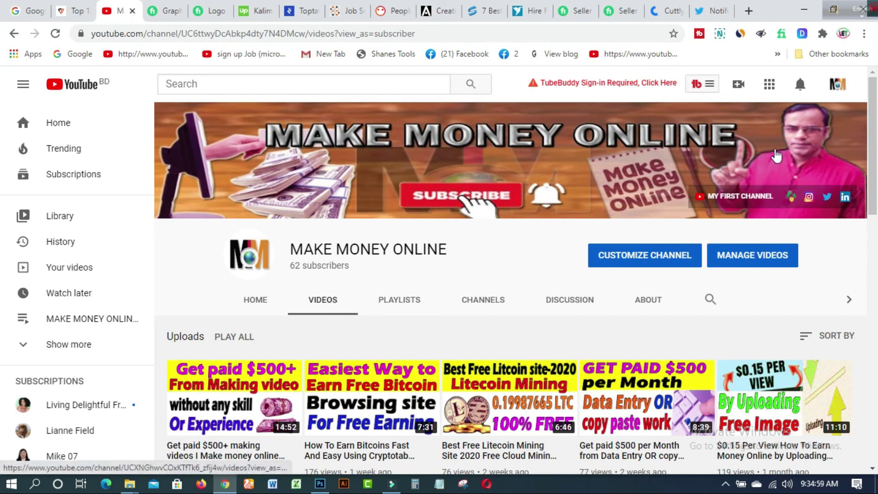
pyautogui.click(801, 86)
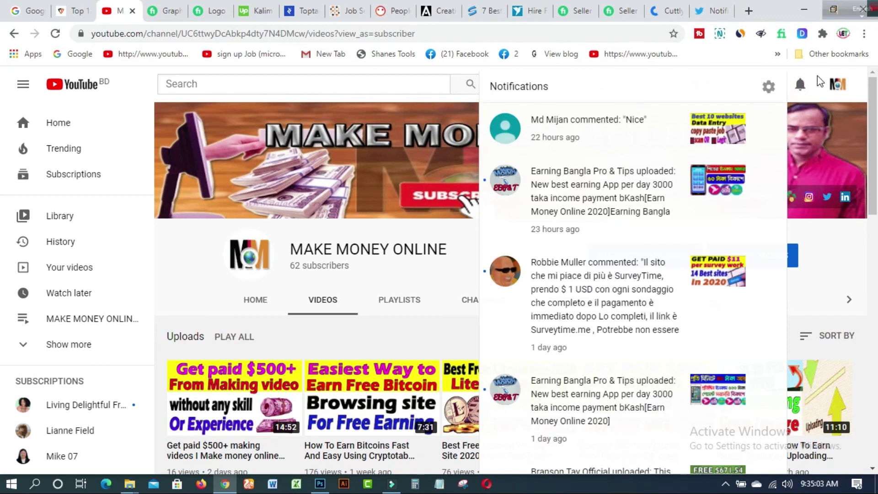
pyautogui.click(820, 81)
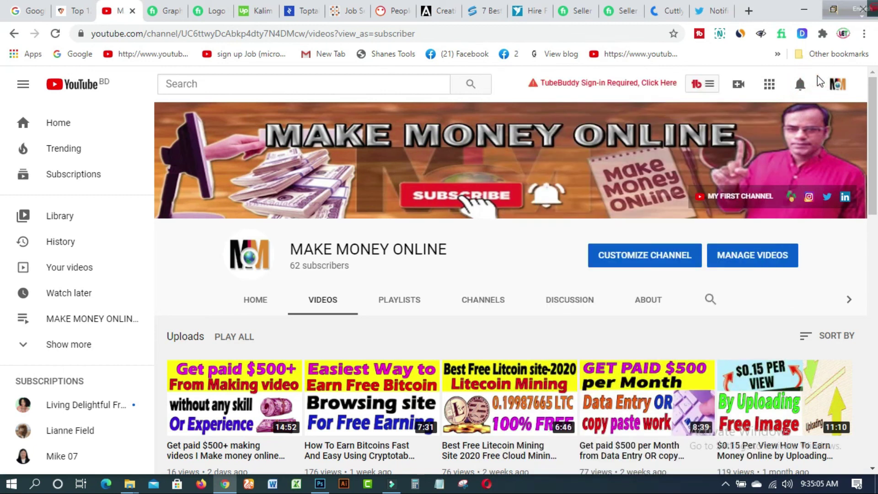